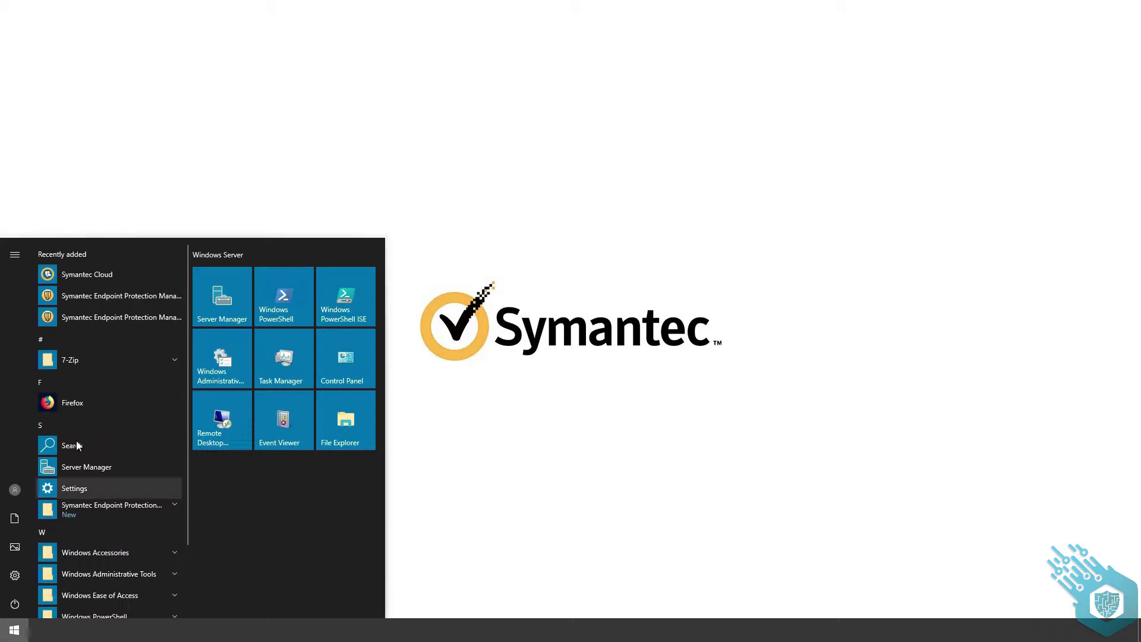
# Step: Launch the management console, log on with the admin password, and close the Getting Started dialog
pyautogui.click(168, 318)
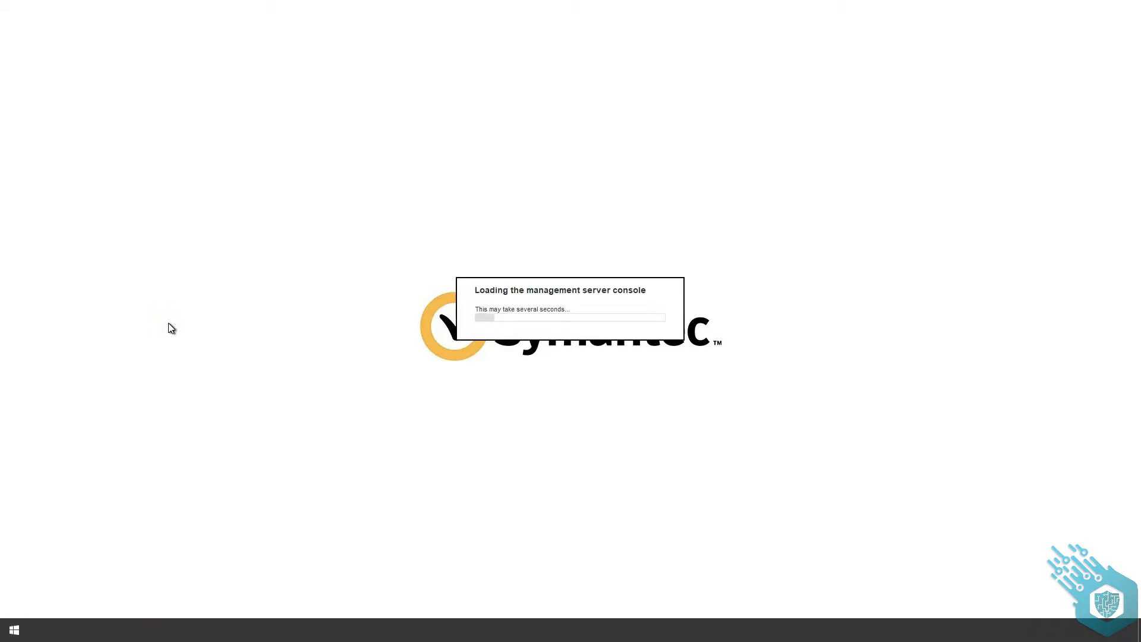
pyautogui.write('*********')
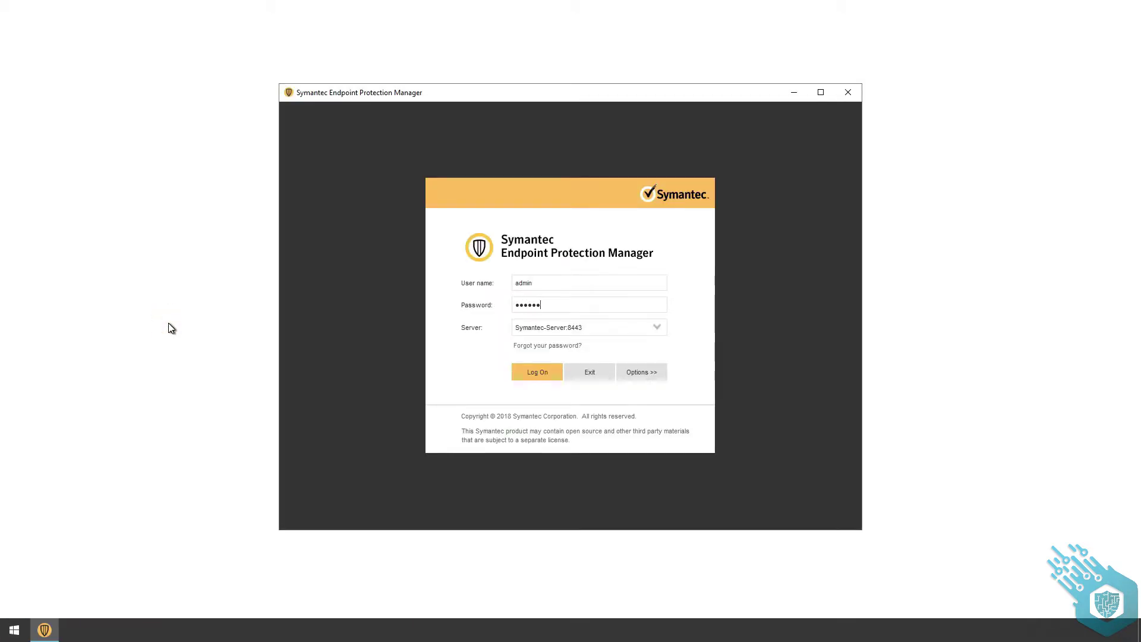
pyautogui.click(535, 375)
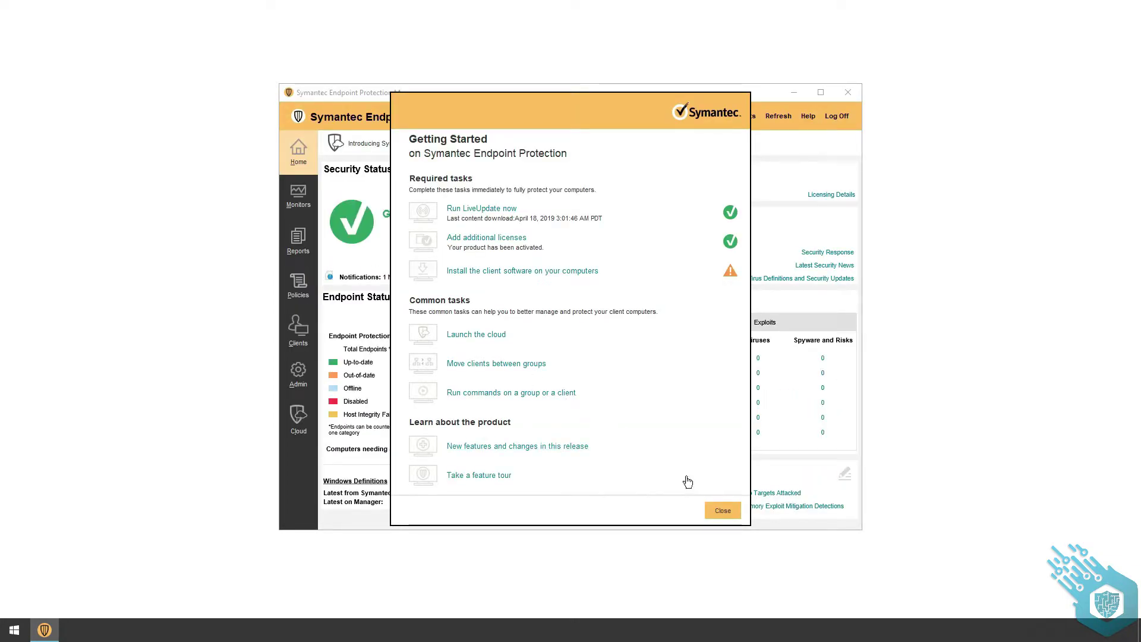
pyautogui.click(723, 511)
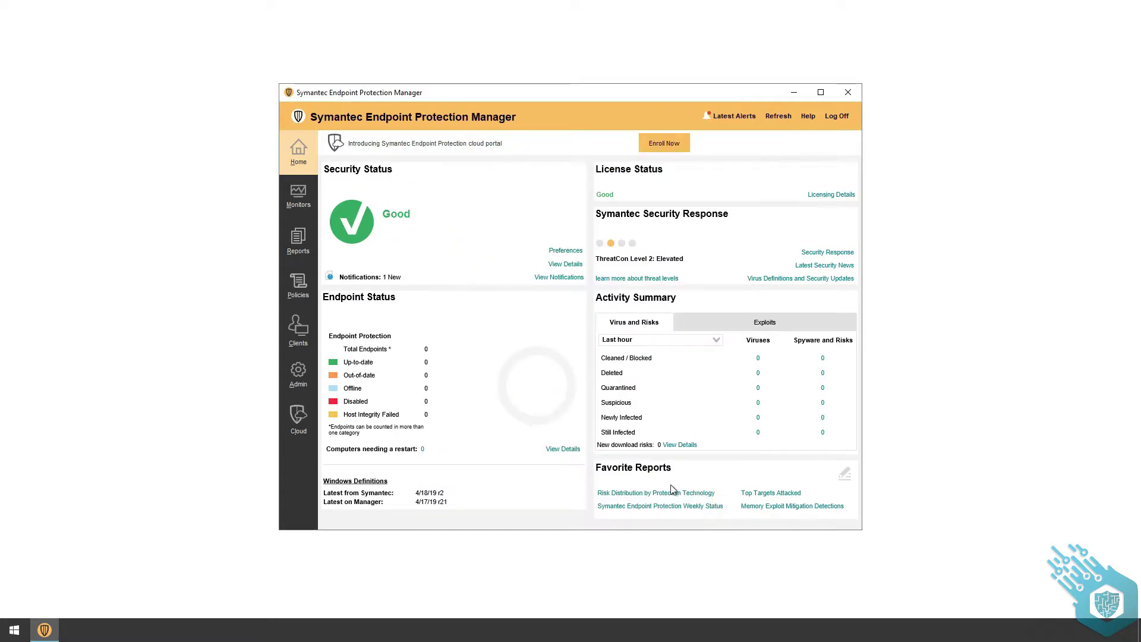
# Step: From the Clients page, begin a New Package Deployment in the Client Deployment Wizard
pyautogui.click(304, 344)
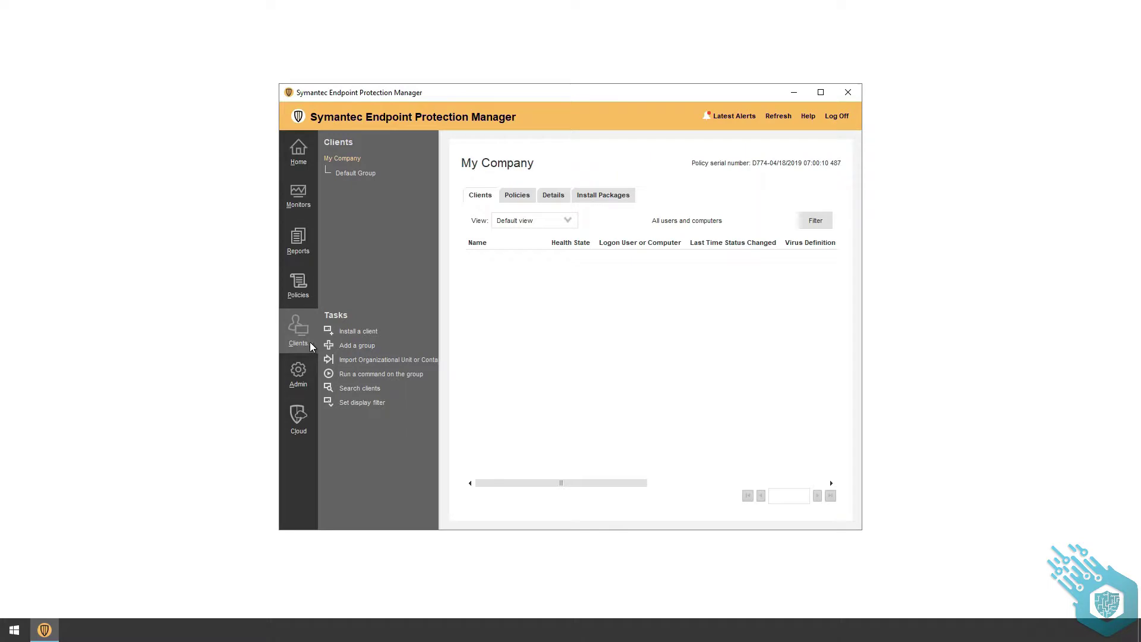
pyautogui.click(377, 337)
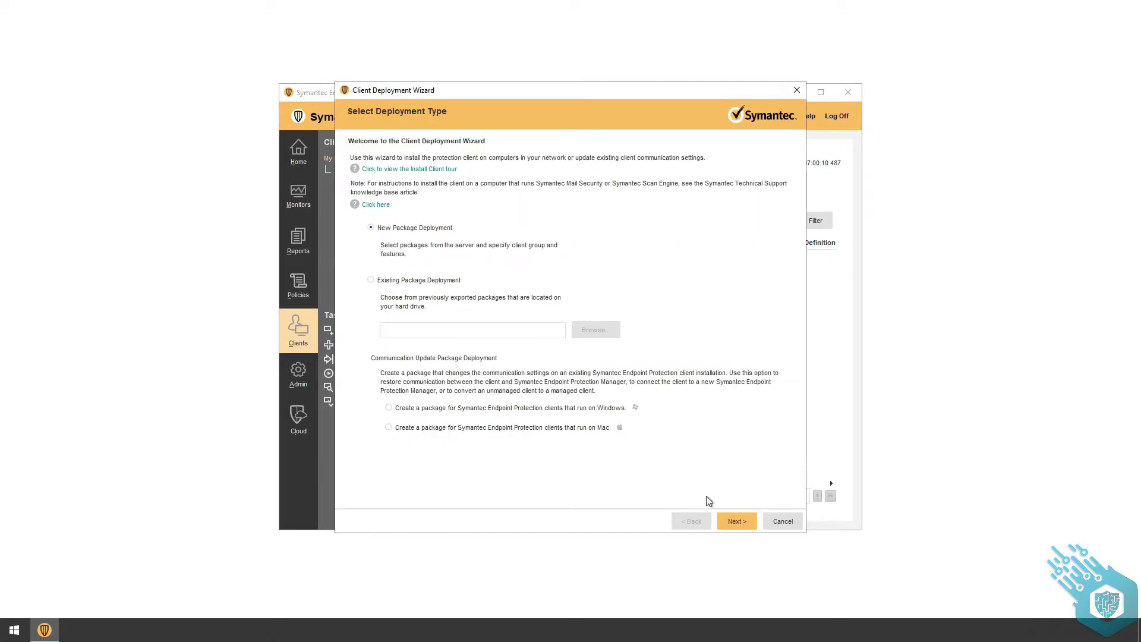
pyautogui.click(738, 522)
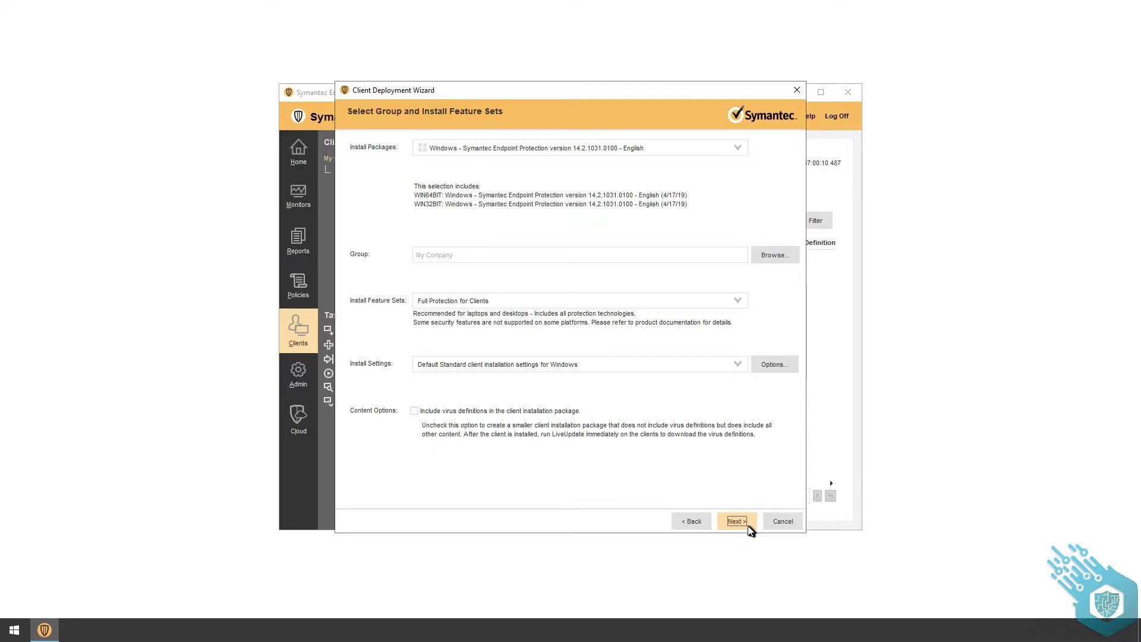
# Step: Keep Full Protection for Clients in My Company and choose Remote Push installation
pyautogui.click(737, 521)
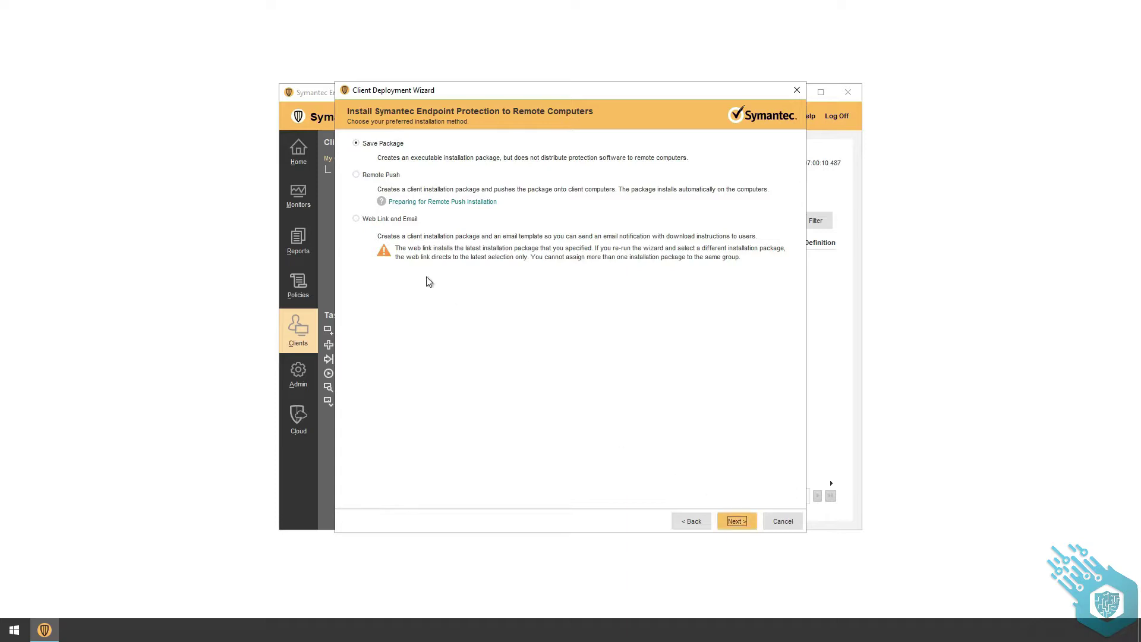
pyautogui.click(356, 175)
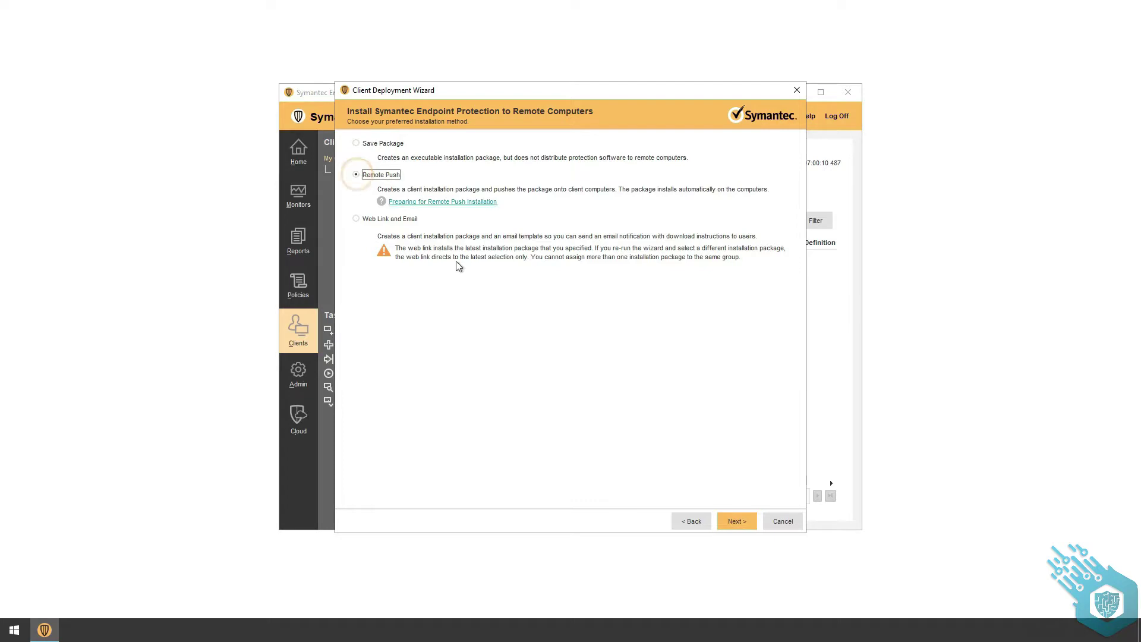
# Step: Search the 192.168.1.1–255 range and add Machine1 to the install targets
pyautogui.click(735, 521)
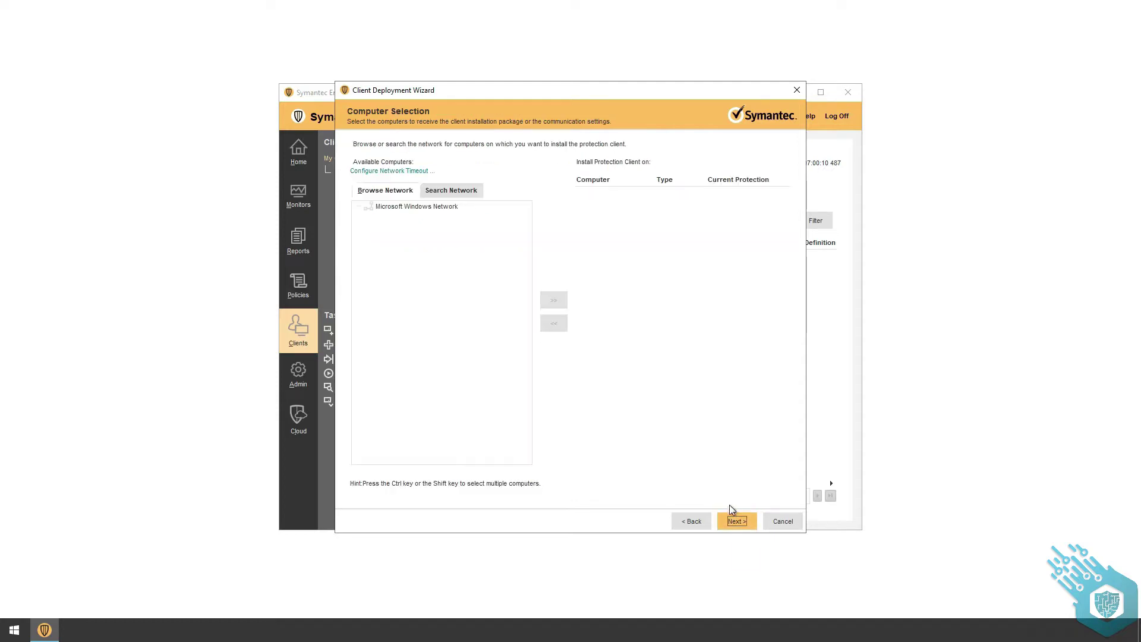
pyautogui.click(474, 195)
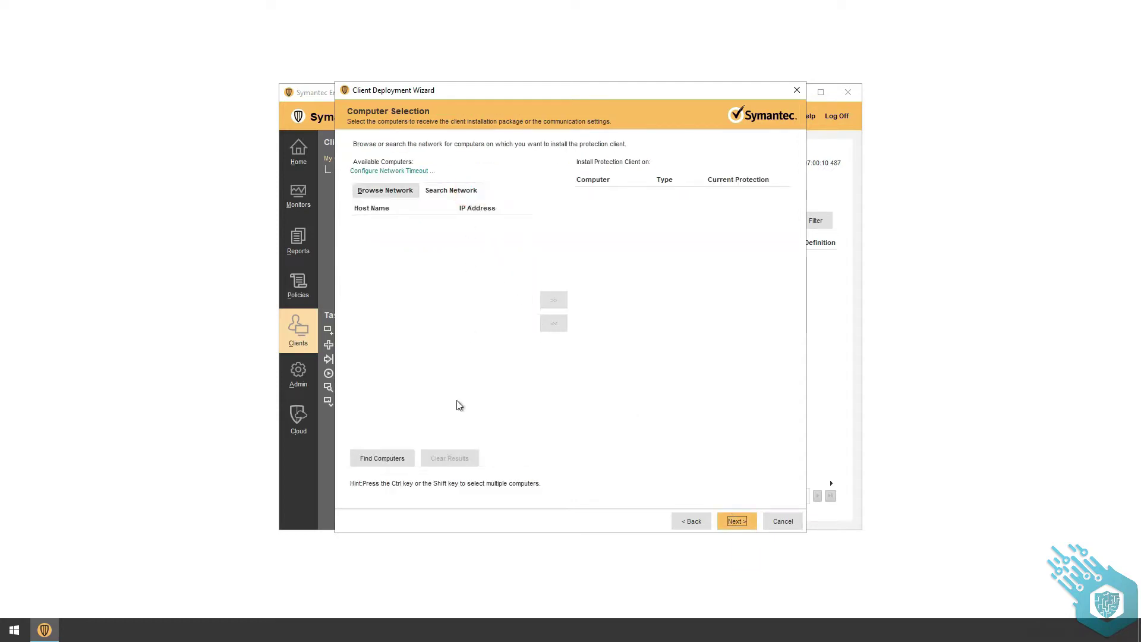
pyautogui.click(411, 462)
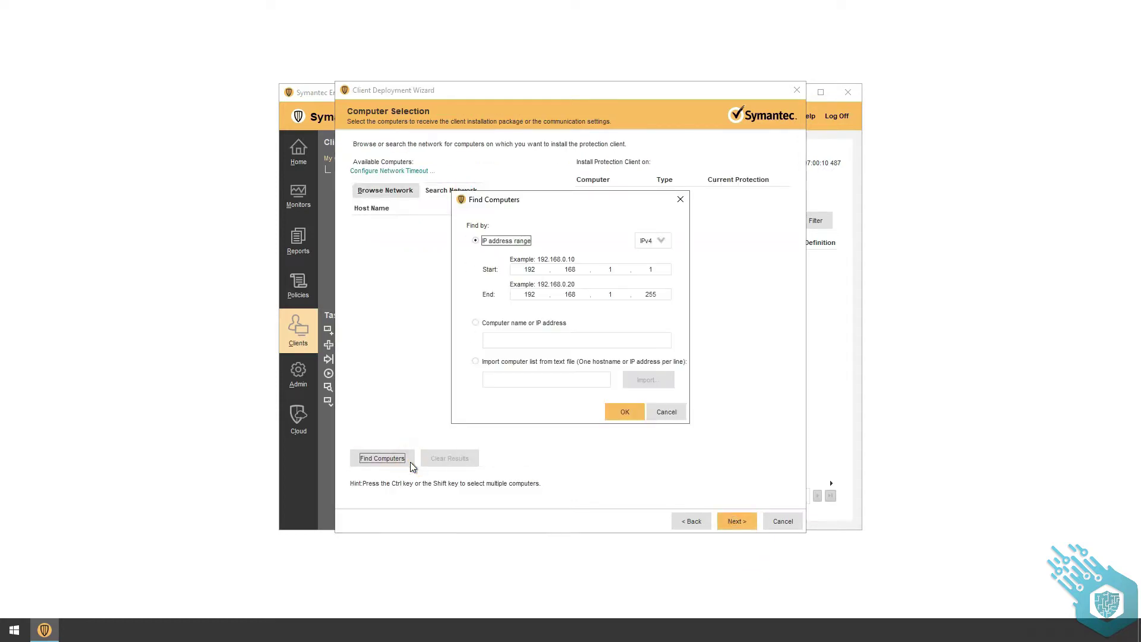
pyautogui.click(630, 411)
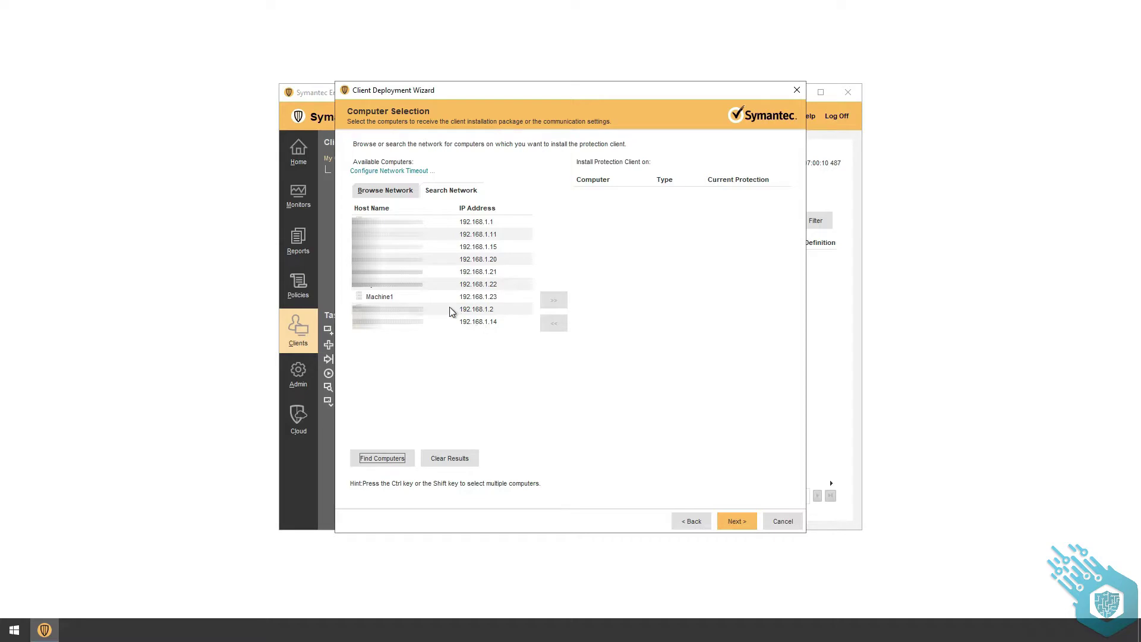
pyautogui.click(420, 299)
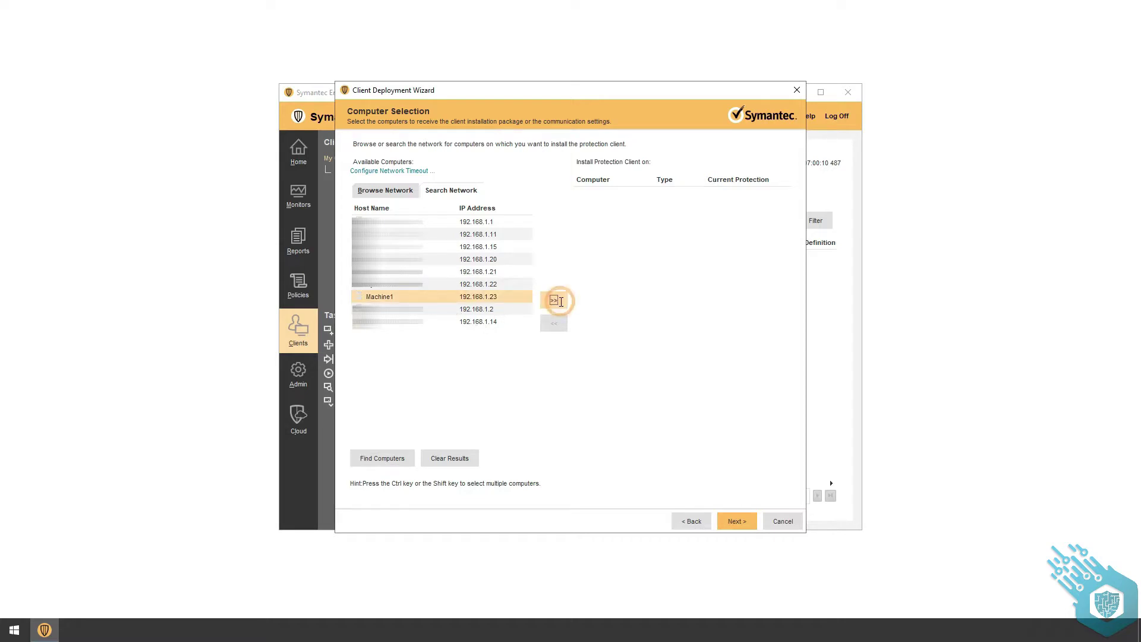
pyautogui.click(553, 300)
# Step: Authenticate Machine1 with the administrator password and domain LAB.Local, then go to the install summary
pyautogui.click(603, 328)
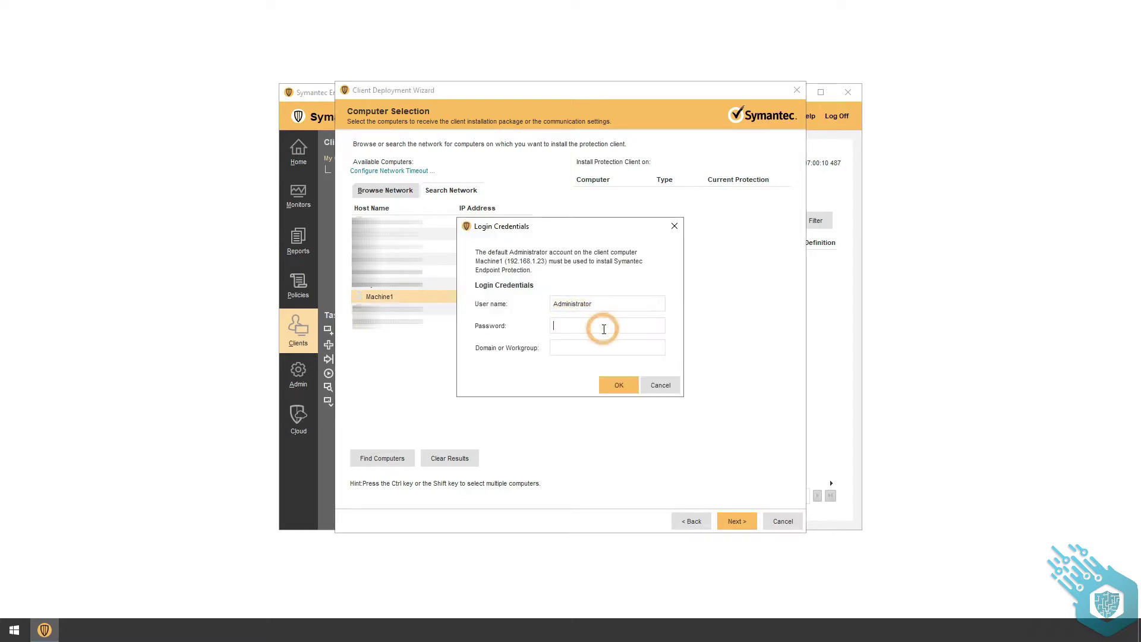
pyautogui.write('******')
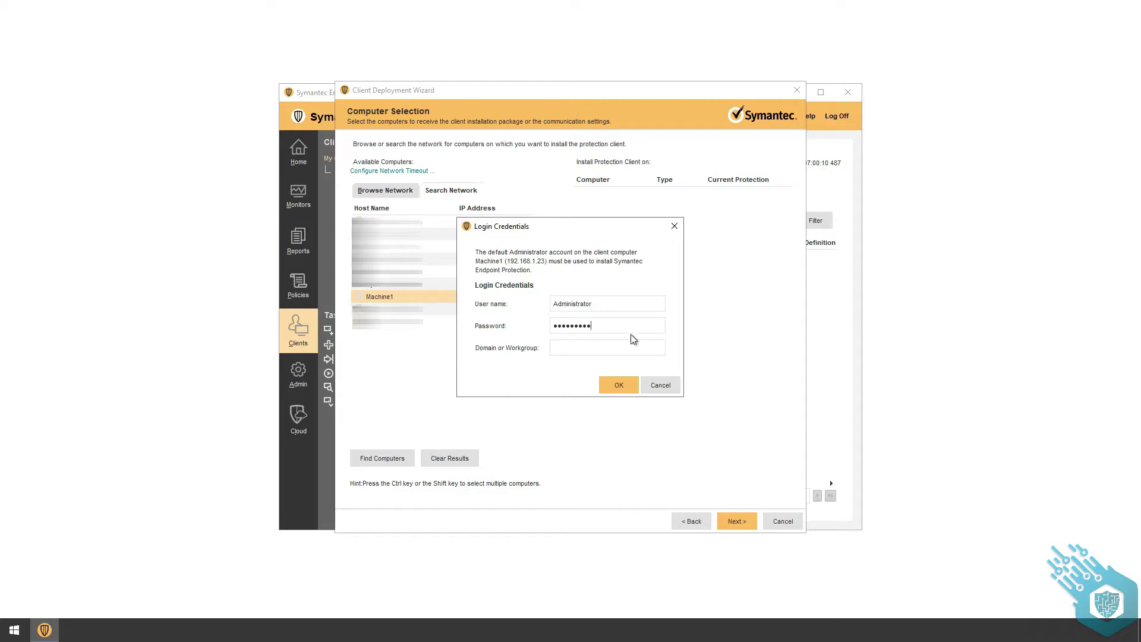
pyautogui.click(642, 347)
pyautogui.write('LAB.Local')
pyautogui.click(619, 384)
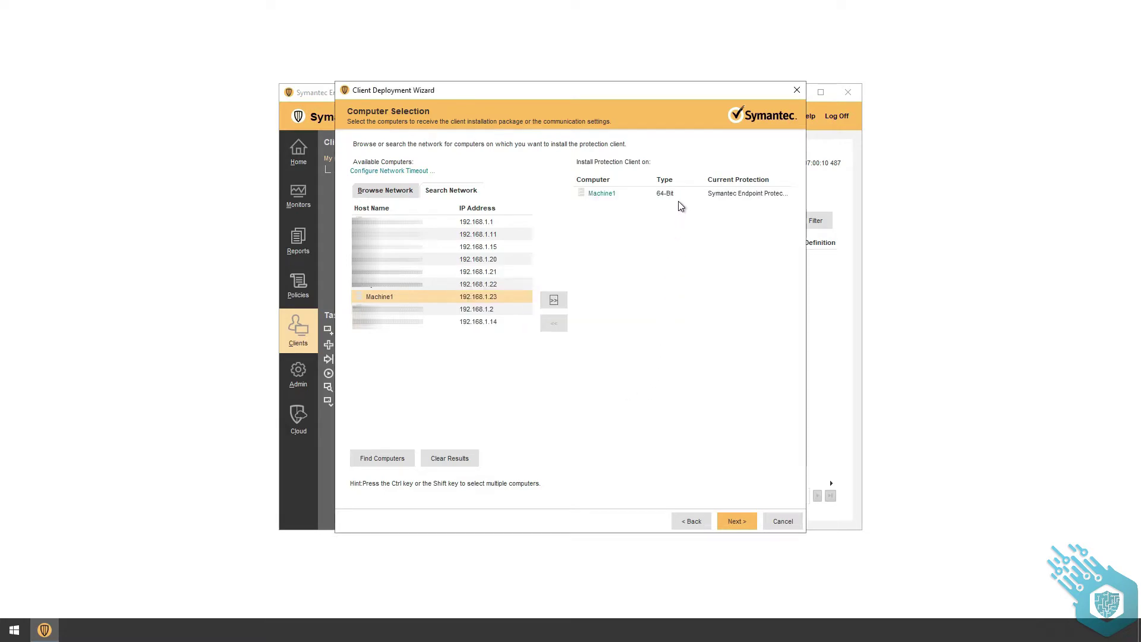
pyautogui.click(679, 193)
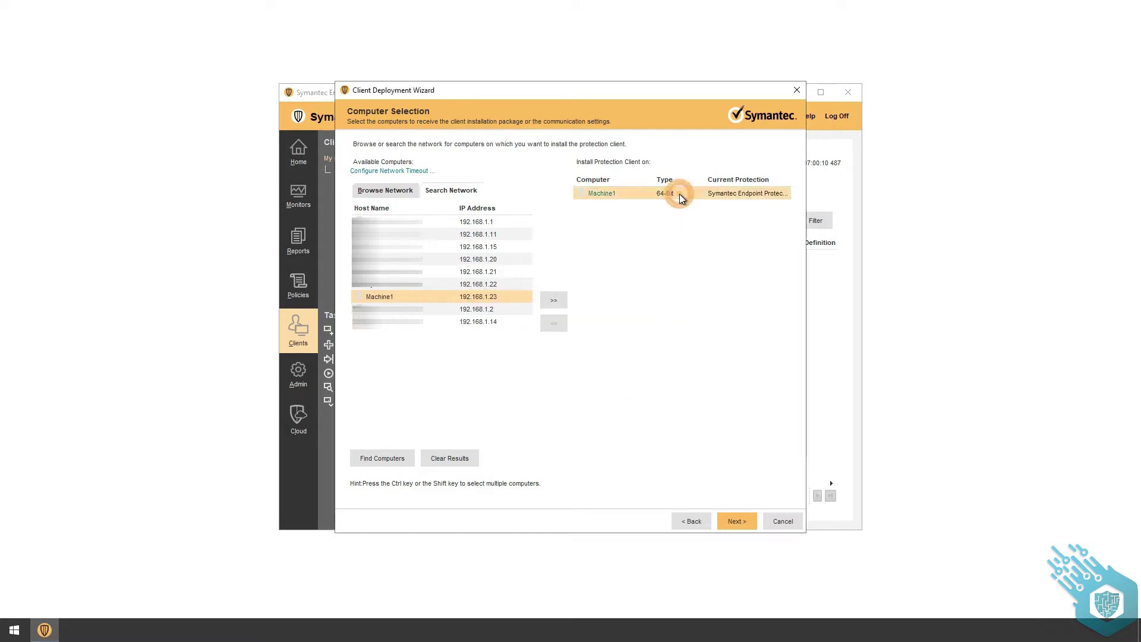
pyautogui.click(747, 523)
# Step: Deploy the client to Machine1, finish the wizard, and refresh the Home dashboard
pyautogui.click(747, 521)
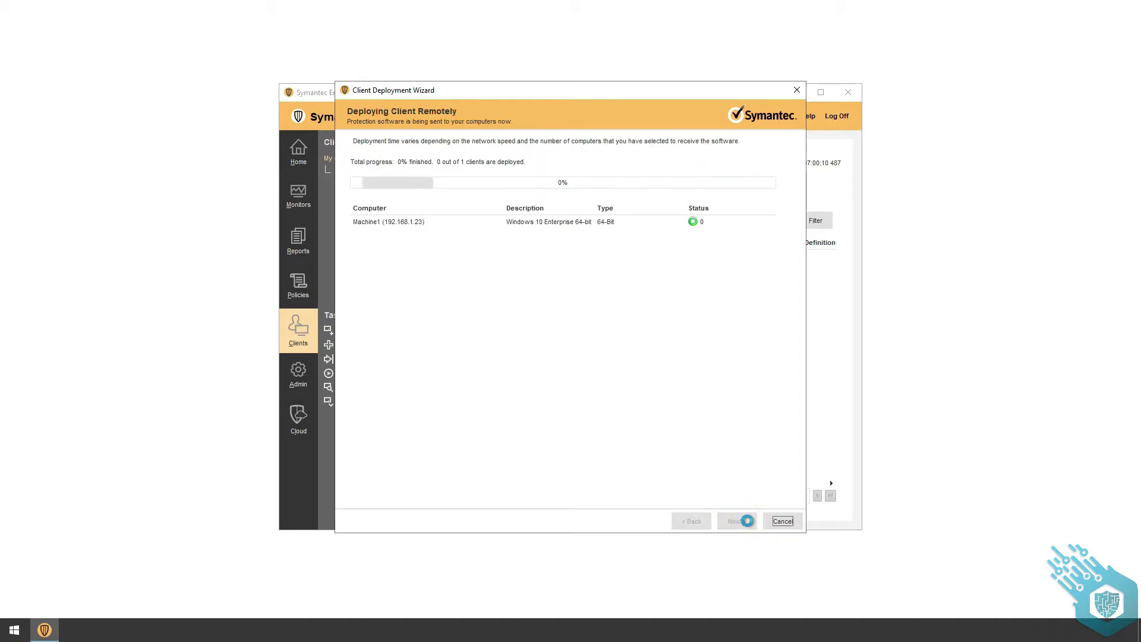
pyautogui.click(747, 522)
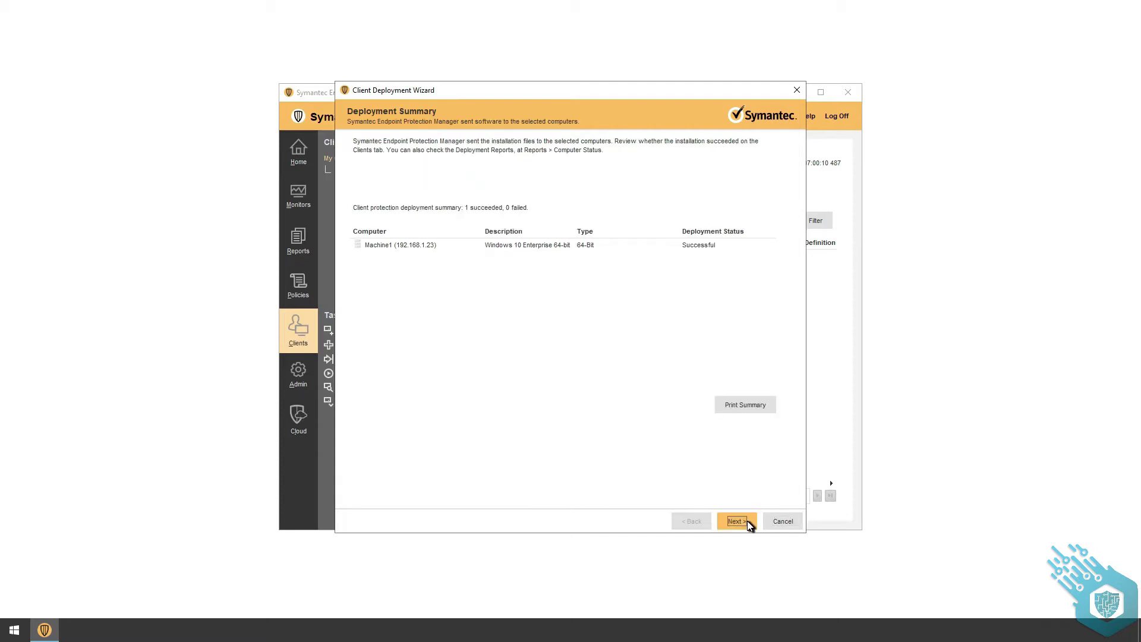
pyautogui.click(747, 521)
pyautogui.click(747, 522)
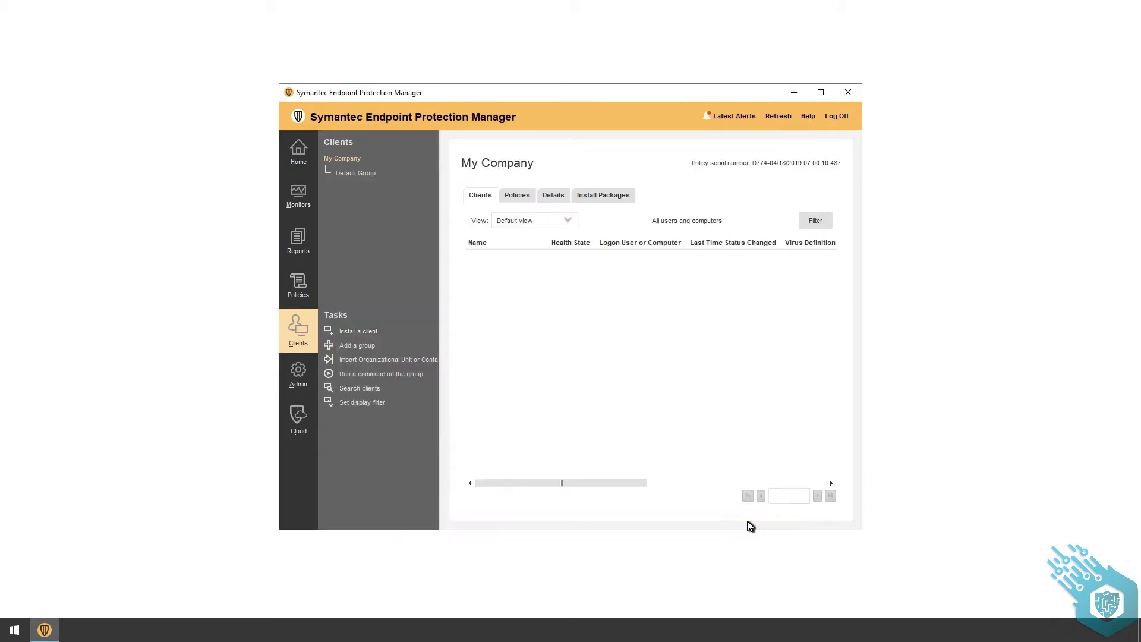
pyautogui.click(304, 156)
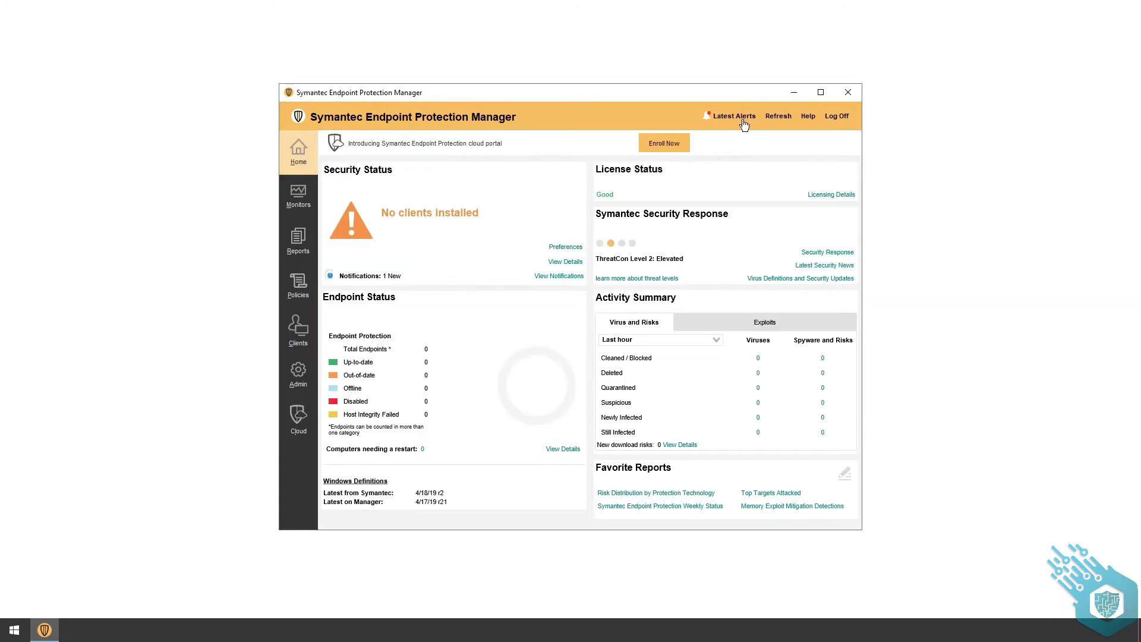
pyautogui.click(776, 116)
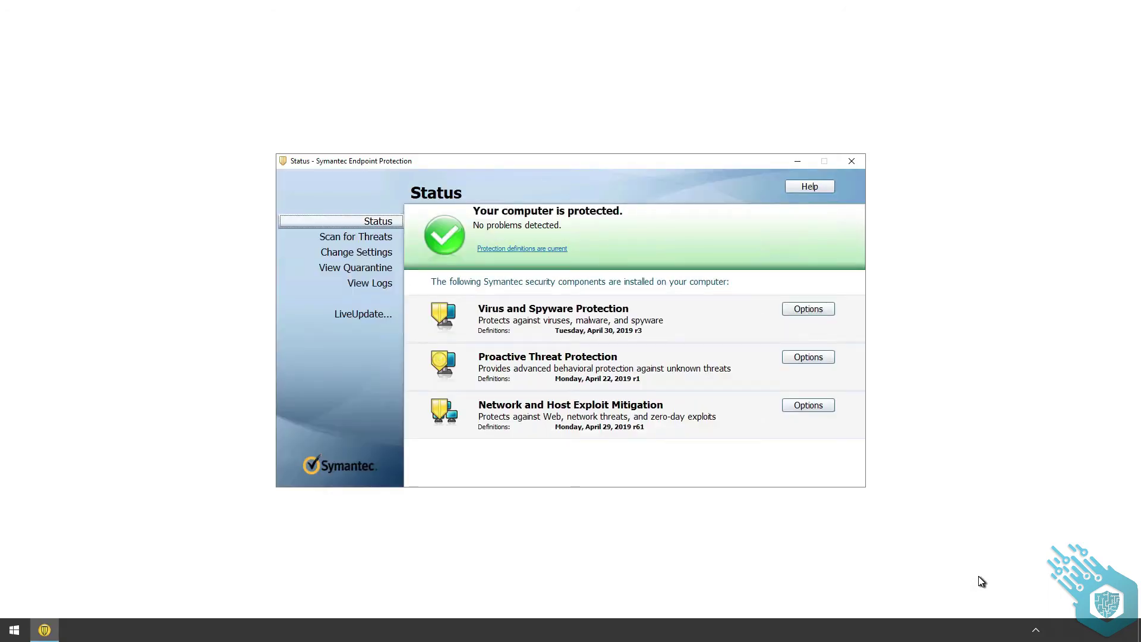
# Step: Browse the Scan for Threats, Change Settings, View Quarantine and View Logs pages, then run LiveUpdate
pyautogui.click(321, 239)
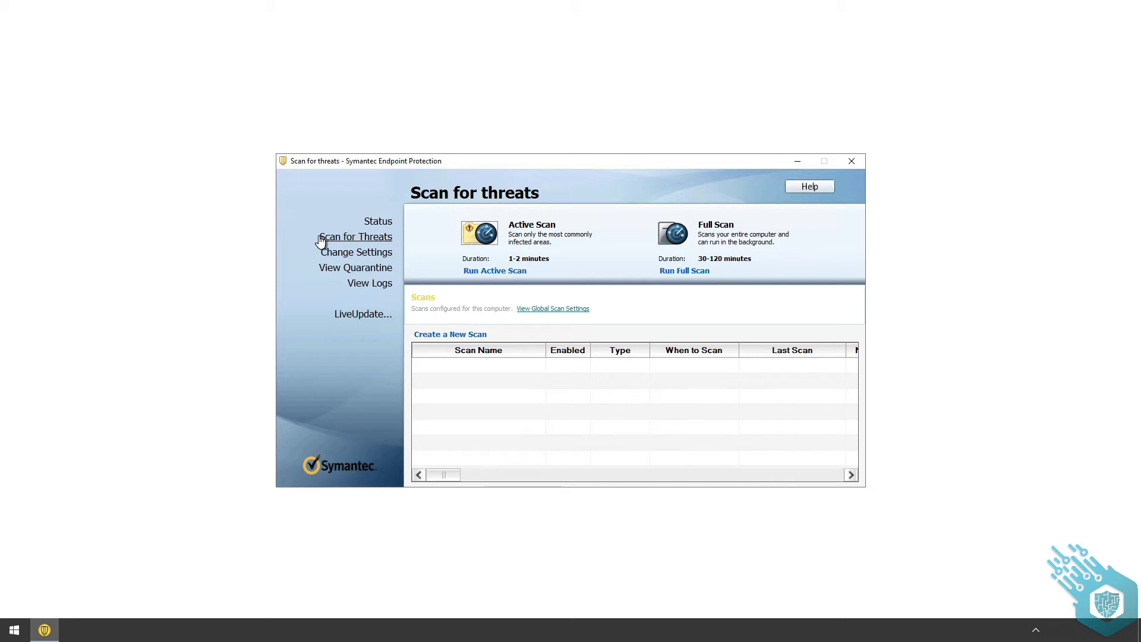
pyautogui.click(324, 254)
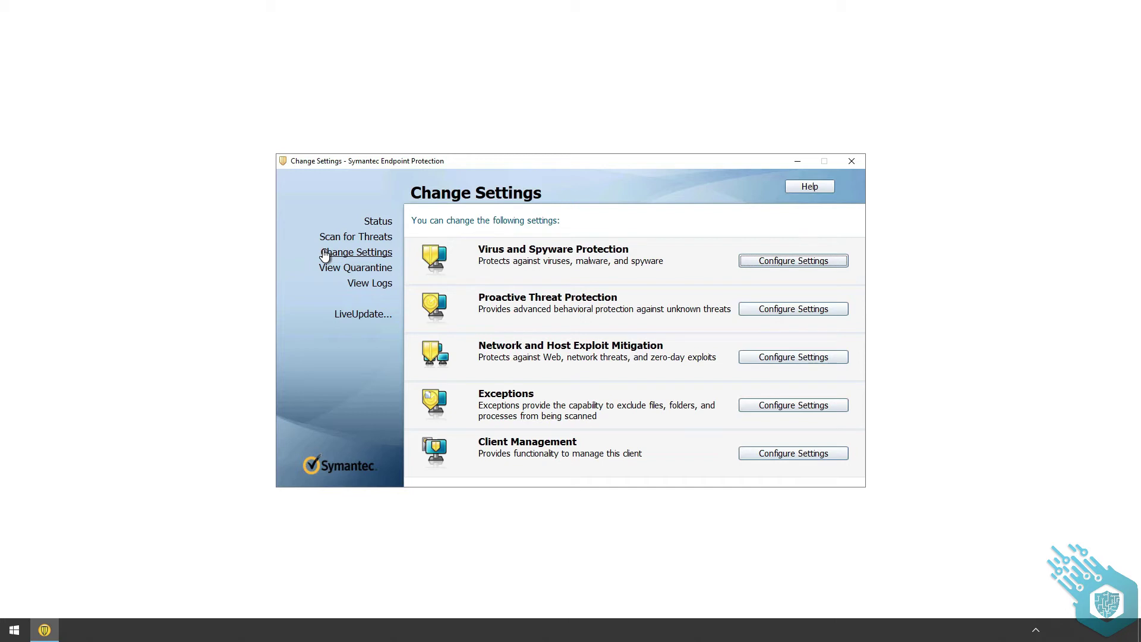
pyautogui.click(314, 269)
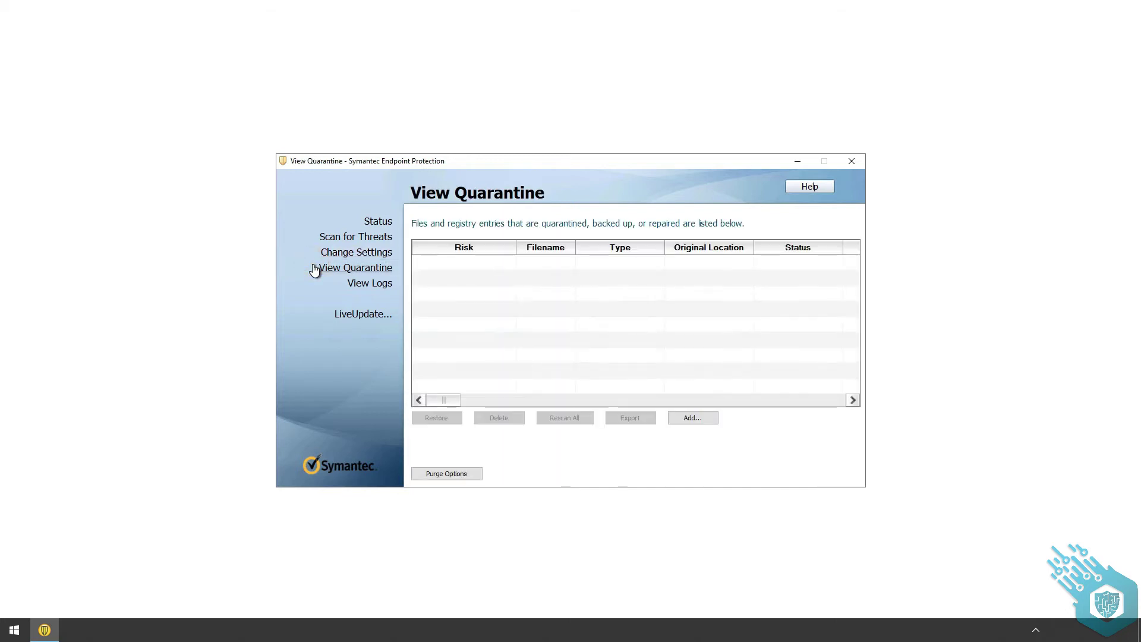
pyautogui.click(323, 286)
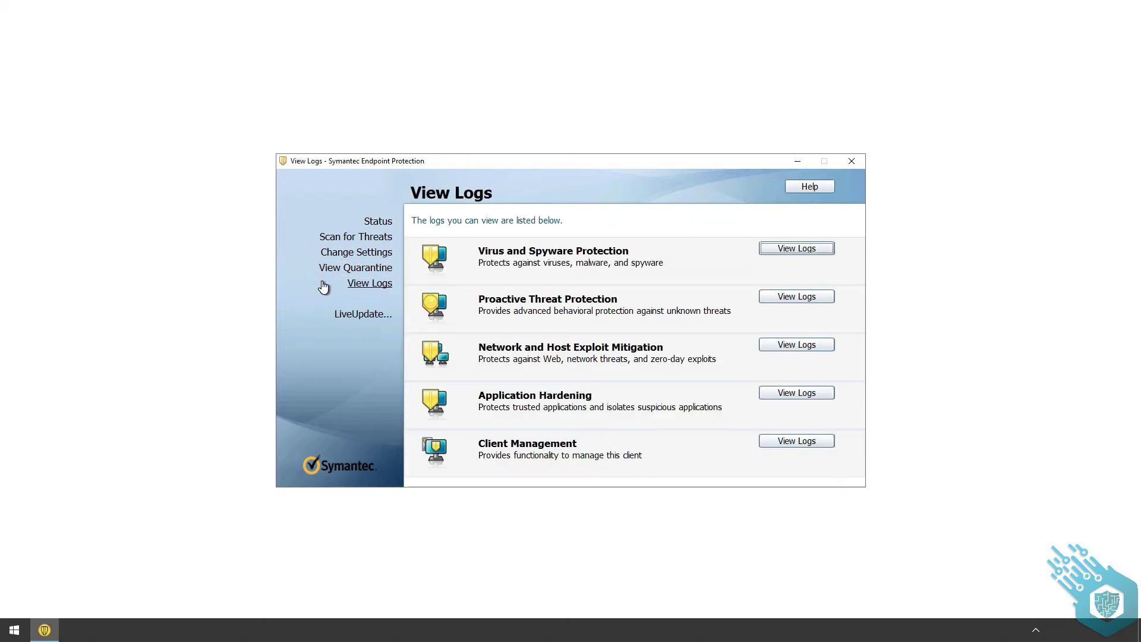
pyautogui.click(324, 320)
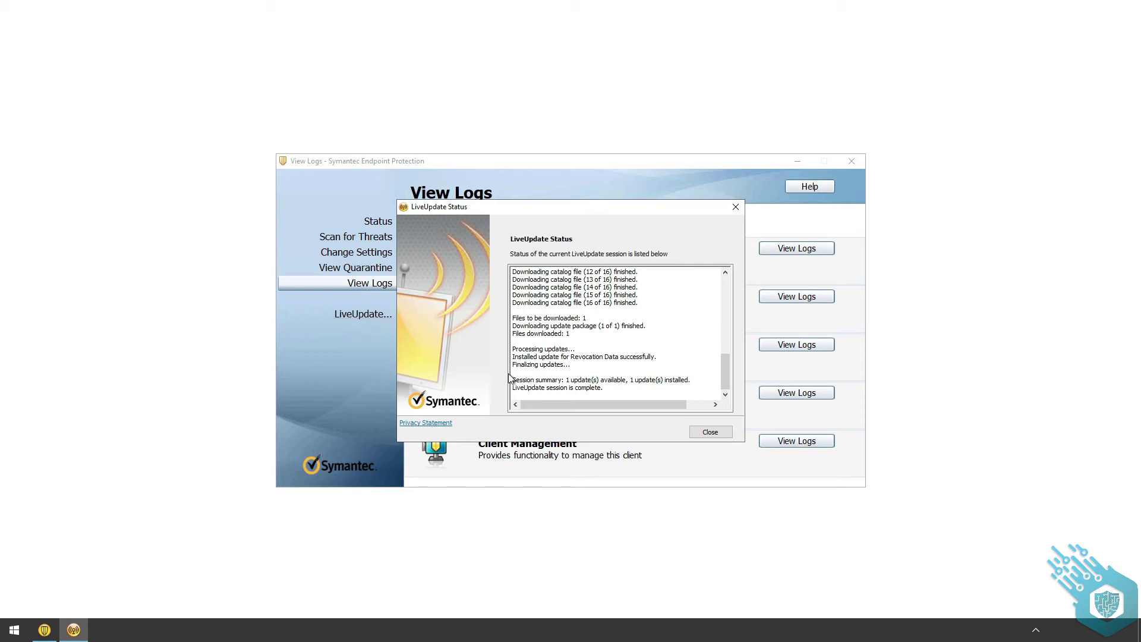
# Step: Close the finished LiveUpdate status window
pyautogui.click(712, 434)
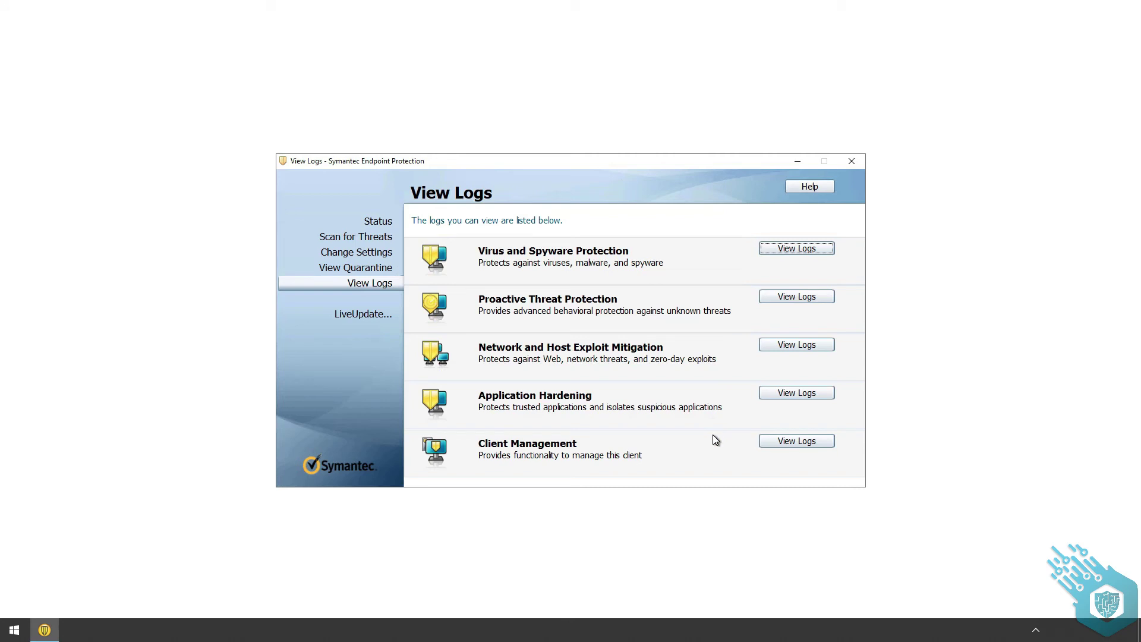